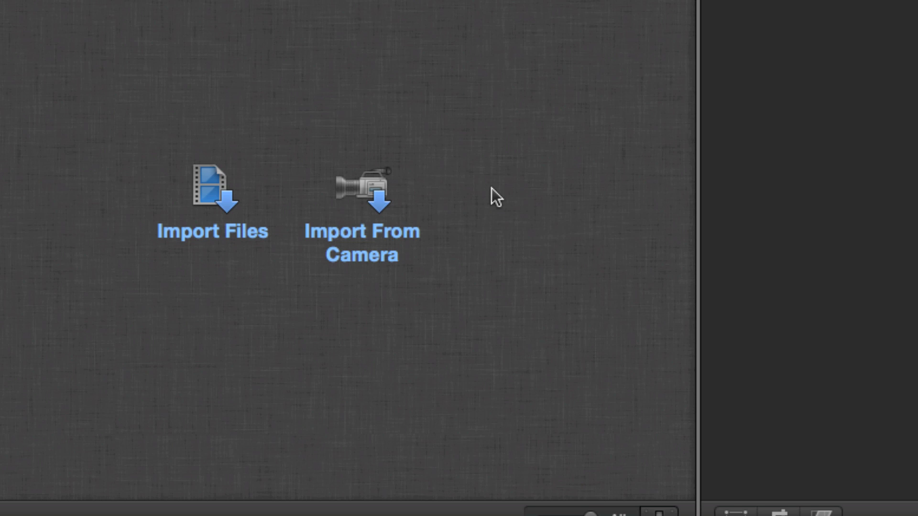
Open the camera import and select the IMG_2121 clip on the connected iPhone.
left_click(406, 185)
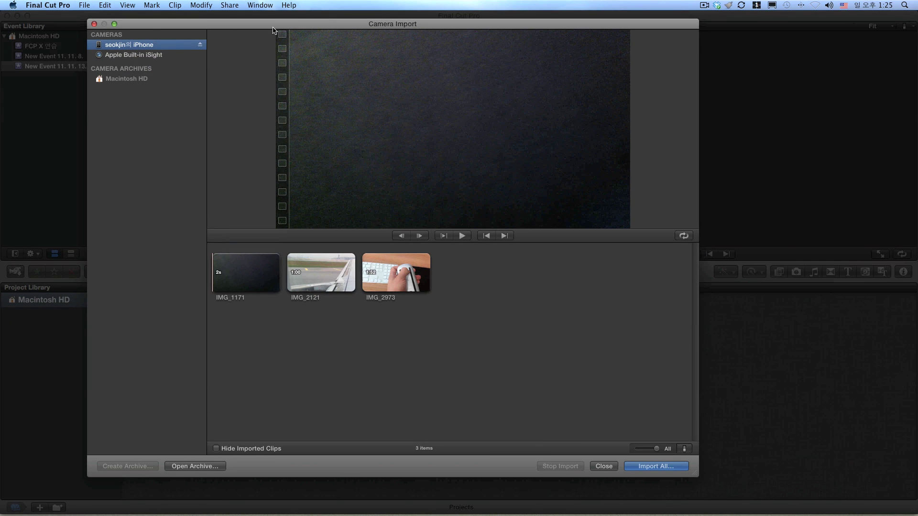
mouse_move(282, 27)
left_mouse_down()
mouse_move(383, 28)
mouse_move(297, 28)
left_mouse_up()
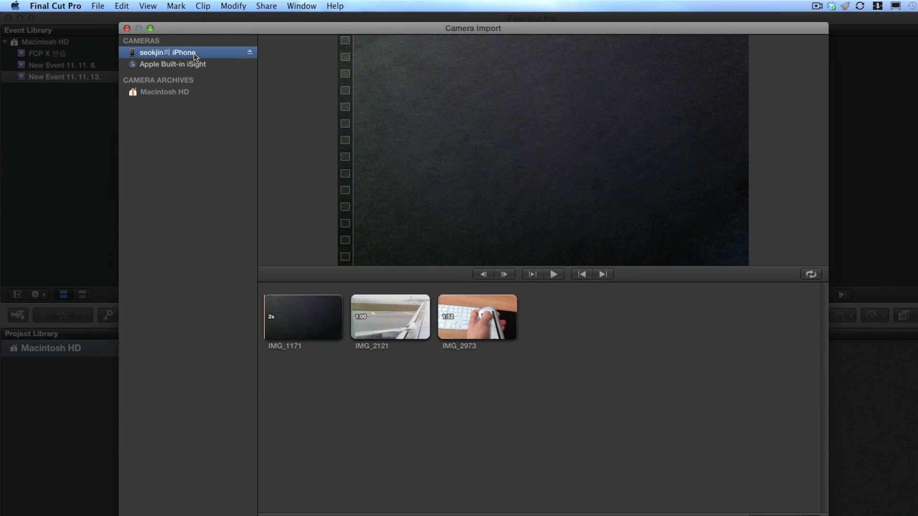
left_click(366, 309)
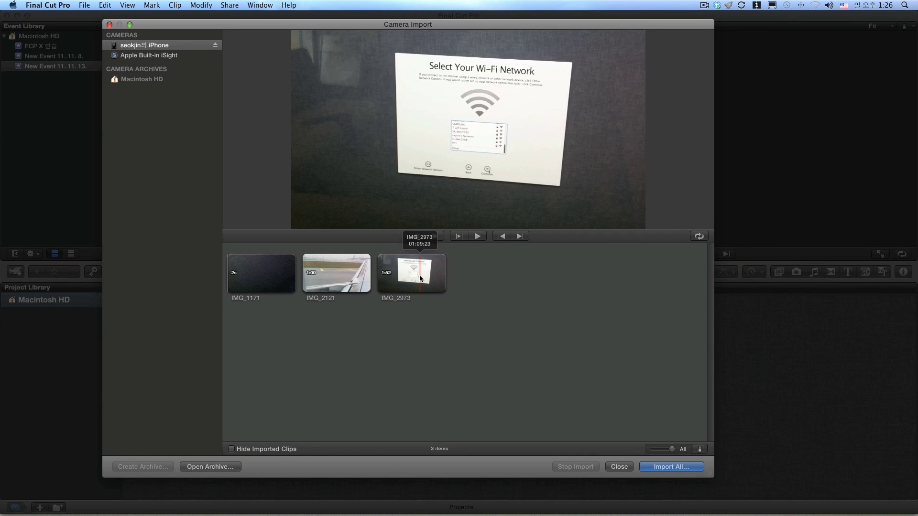
left_click(420, 277)
left_click(340, 273)
left_click(408, 274)
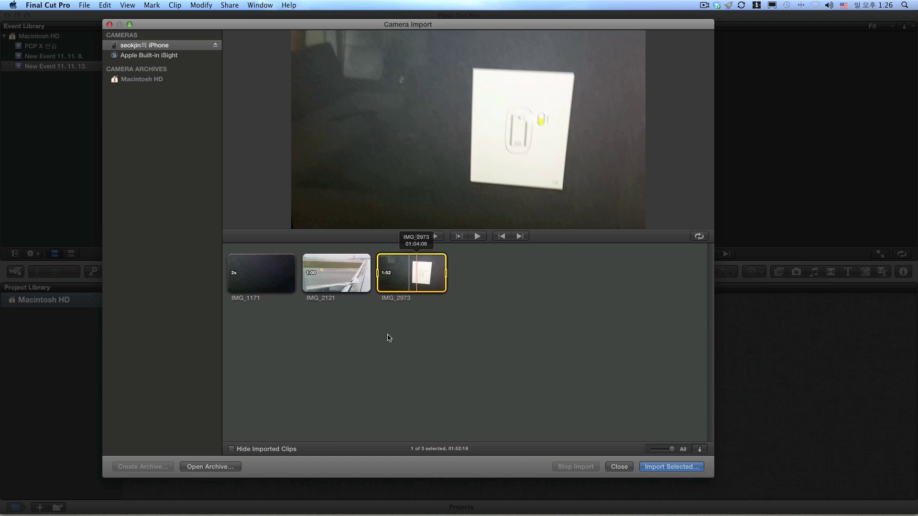
left_click(341, 281)
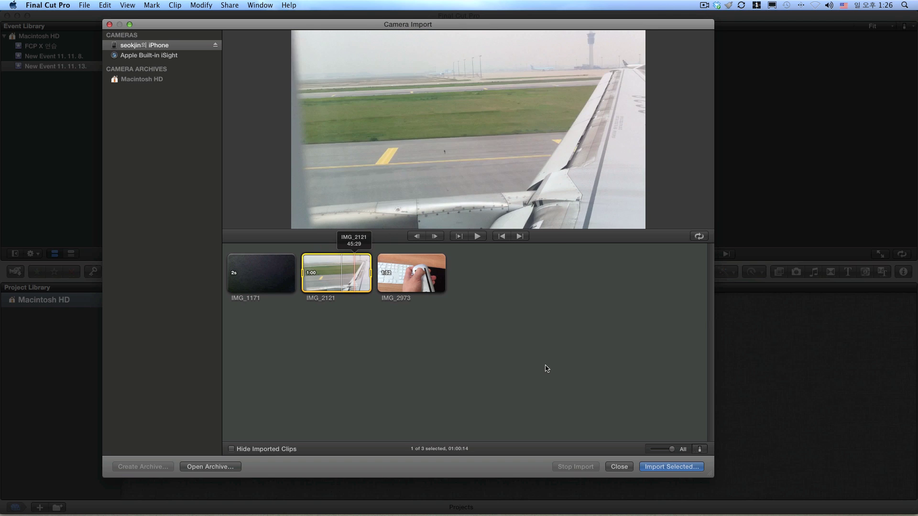
Set the selected clip to import into a new event named iPhone, saved to Macintosh HD.
left_click(666, 468)
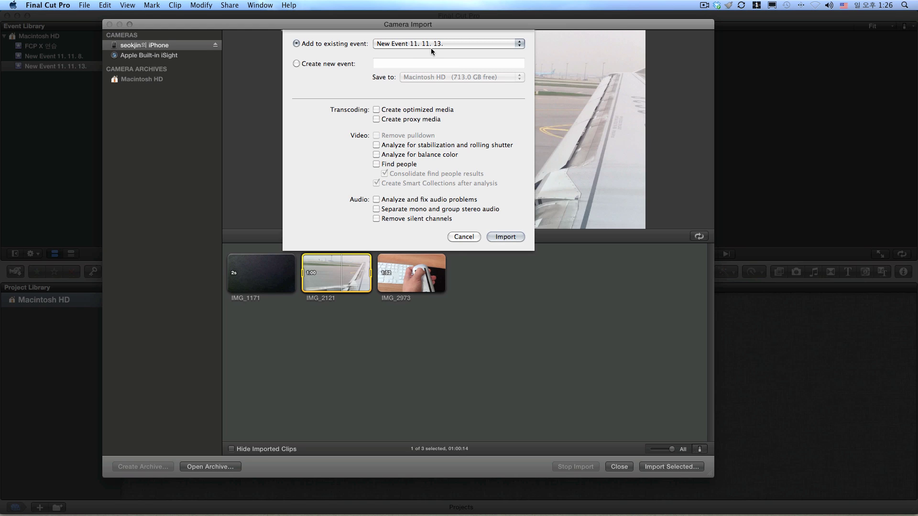
left_click(347, 64)
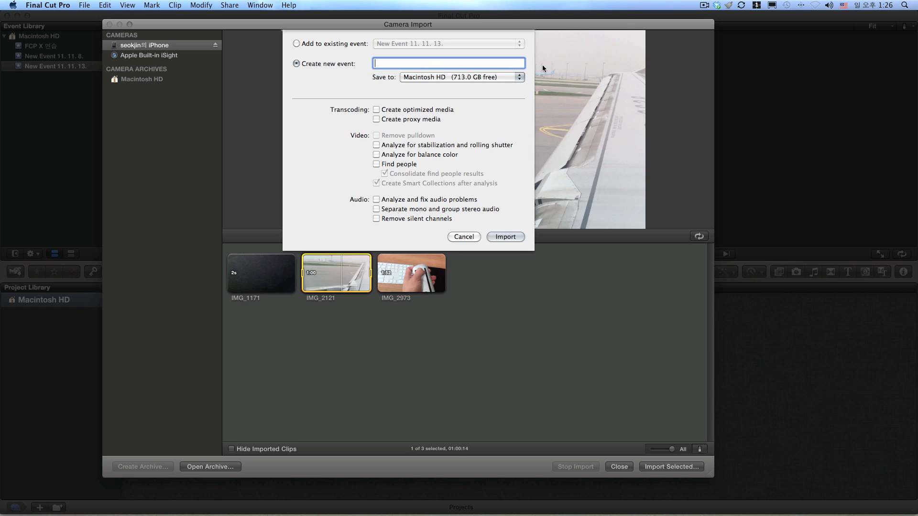
type("Iphone")
key("BackSpace")
key("BackSpace")
key("BackSpace")
key("BackSpace")
key("BackSpace")
type("iPhone")
left_click(428, 77)
left_click(482, 74)
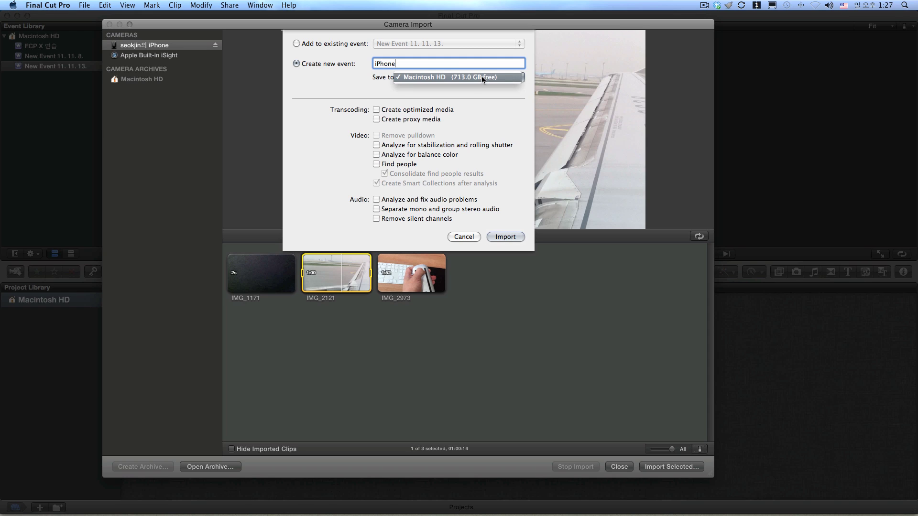
left_click(481, 76)
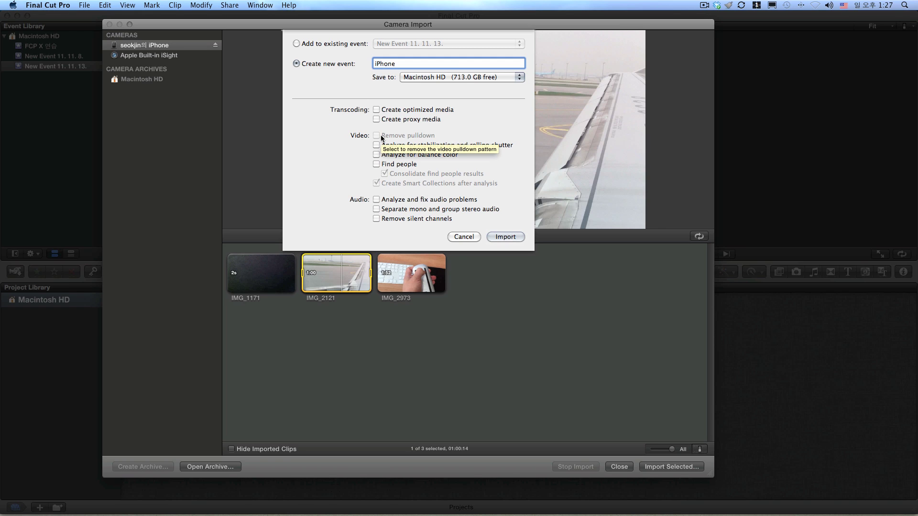
Import the clip, close the camera import window, and show the iPhone event.
left_click(510, 236)
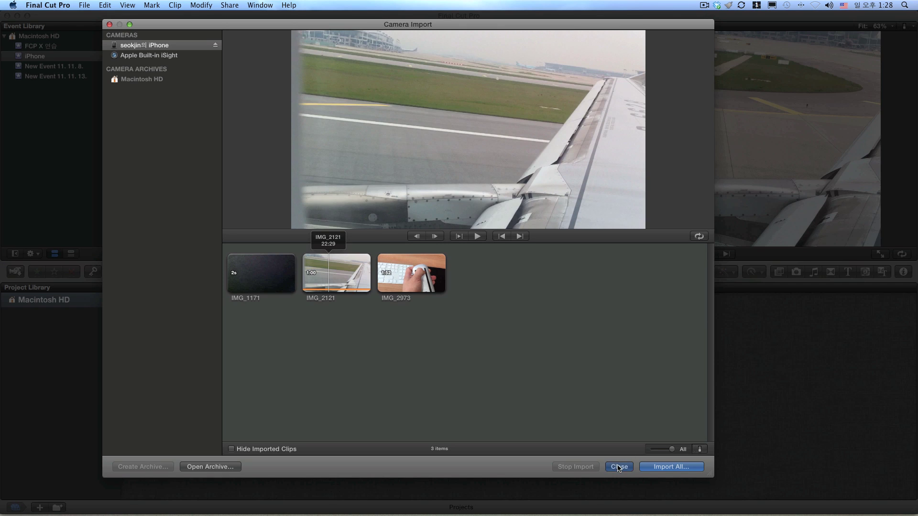
left_click(618, 467)
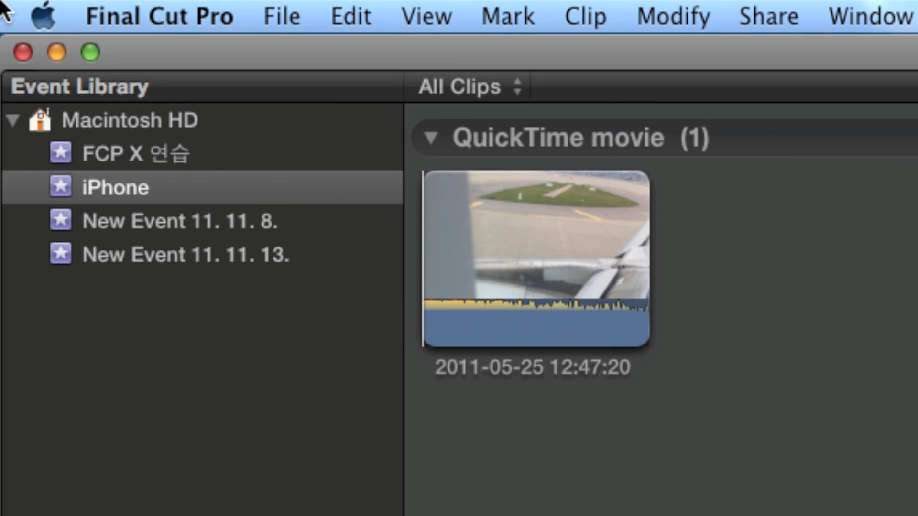
left_click(220, 181)
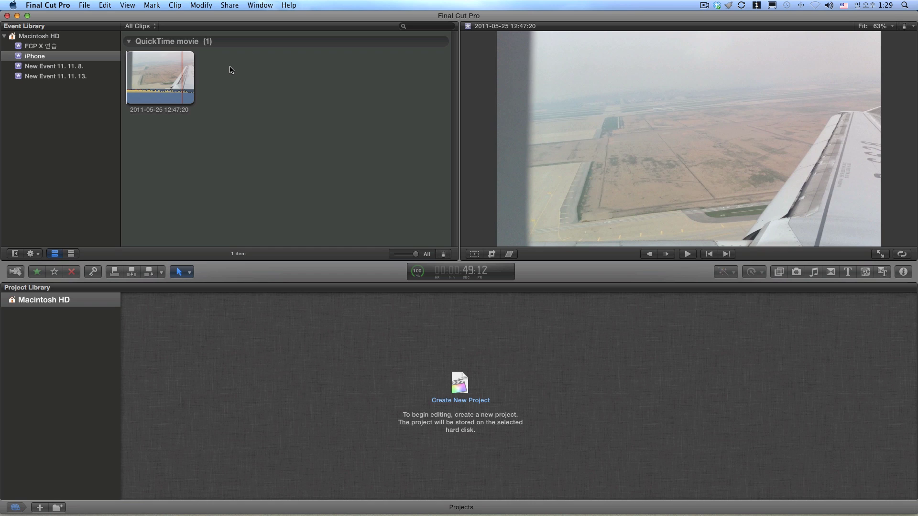
left_click(72, 76)
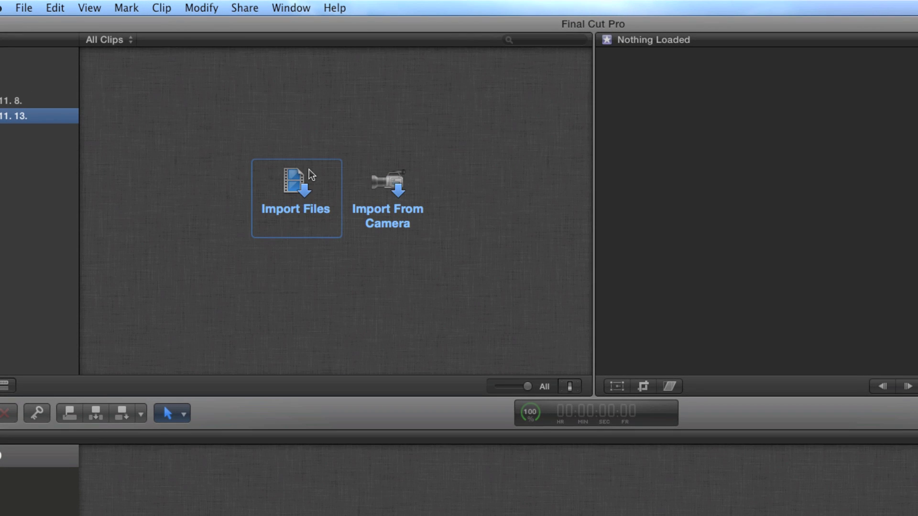
left_click(309, 169)
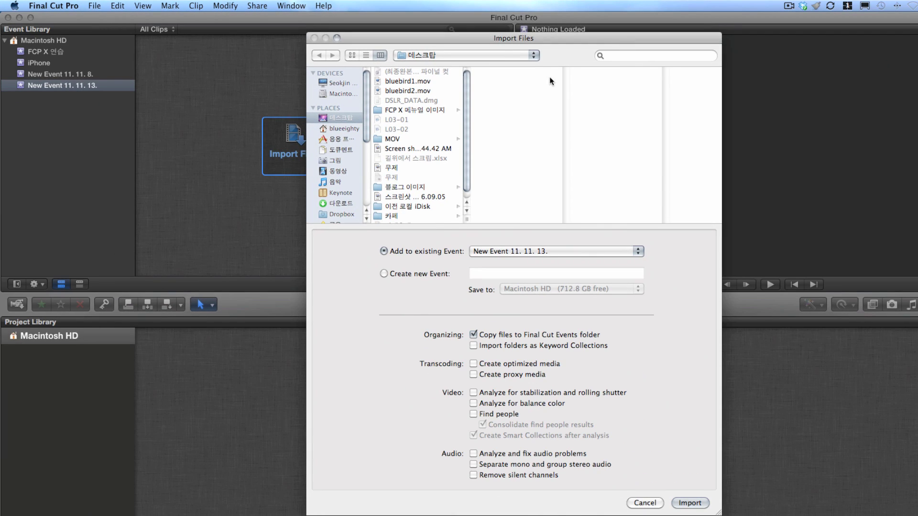
left_click_drag(614, 39, 565, 38)
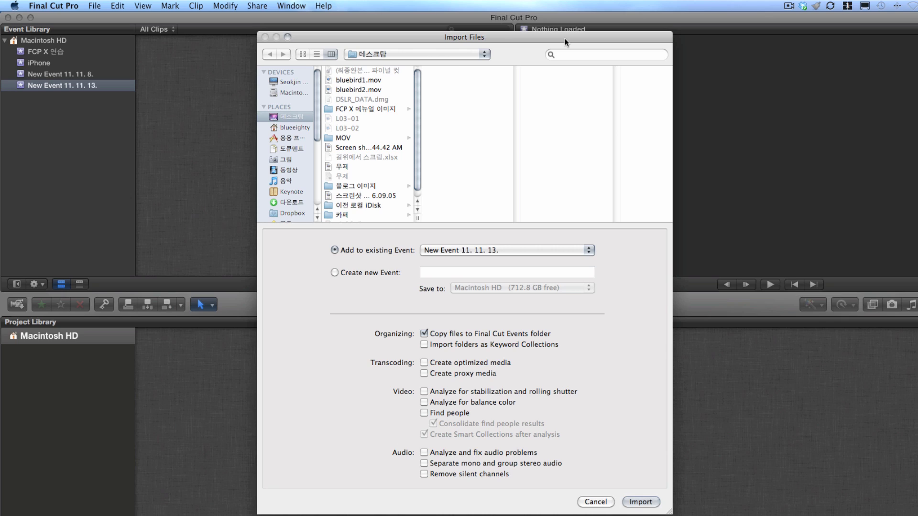
left_click(300, 129)
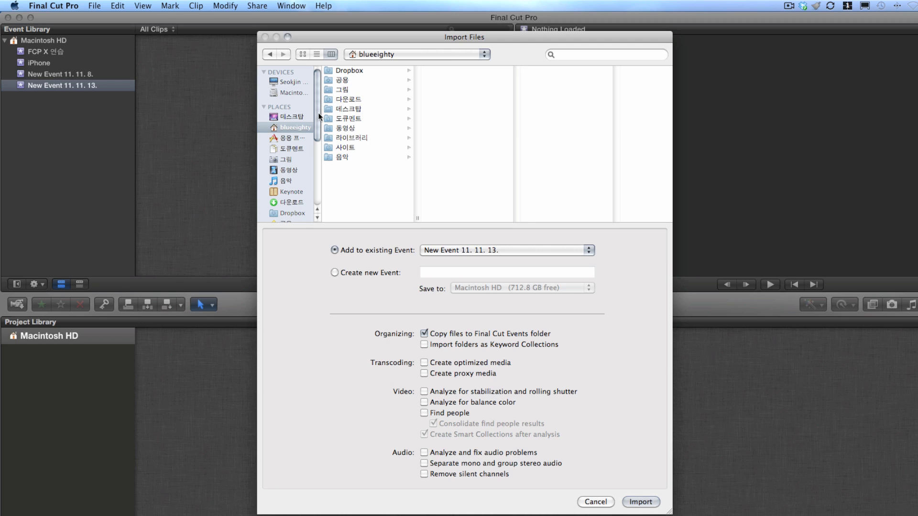
left_click(289, 170)
left_click(491, 70)
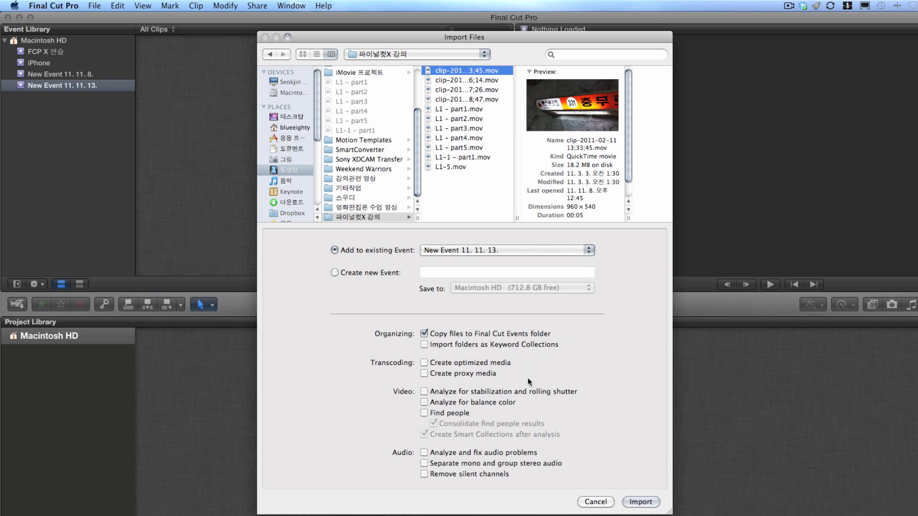
Set the selected file to import into a new event named Files.
left_click(389, 274)
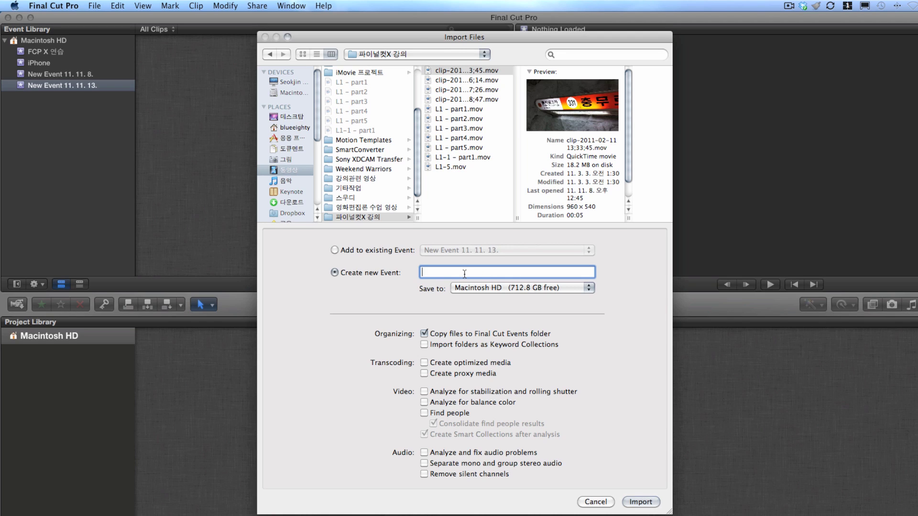
type("Files")
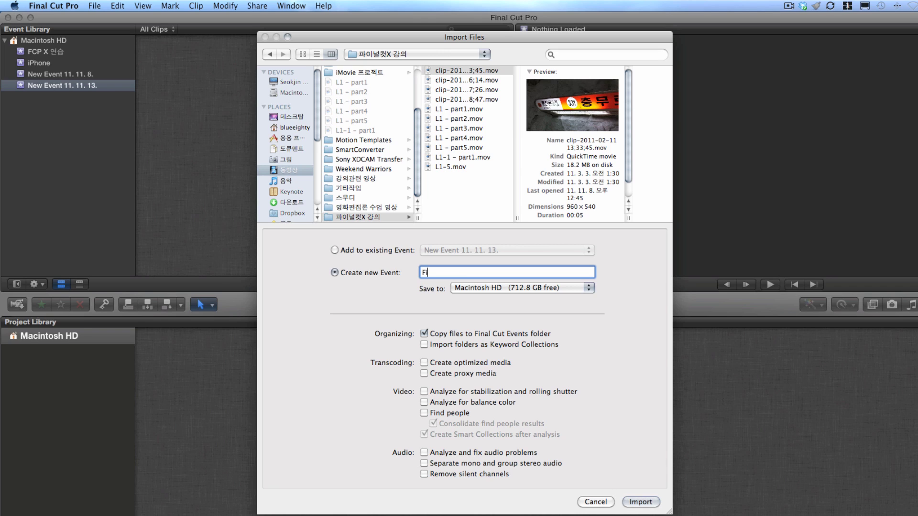